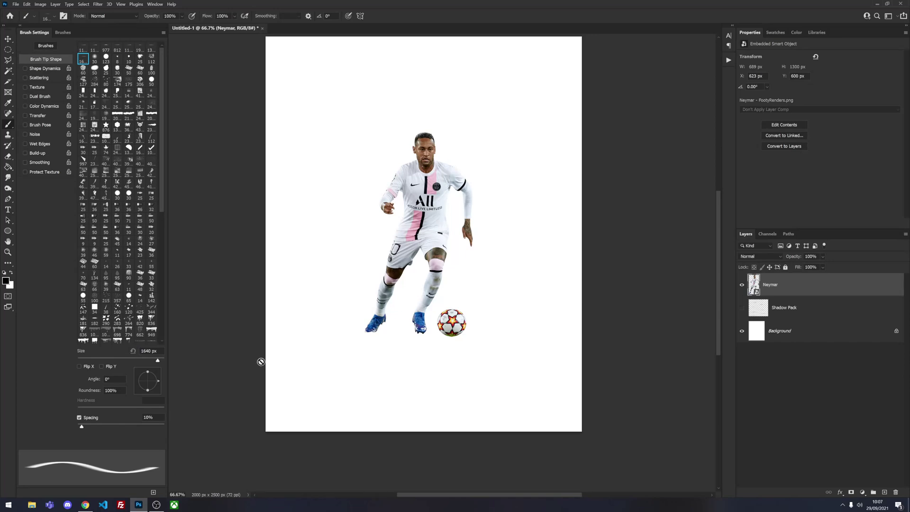
- Select Shadow Pack, choose the 30 px soft round brush, and add a new empty layer above it
{"action": "left_click", "coordinate": [828, 316]}
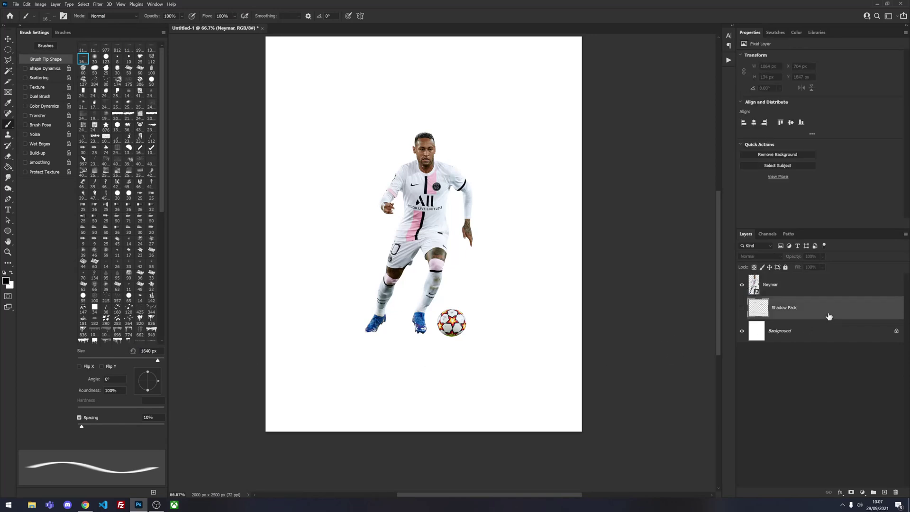
{"action": "left_click", "coordinate": [94, 58]}
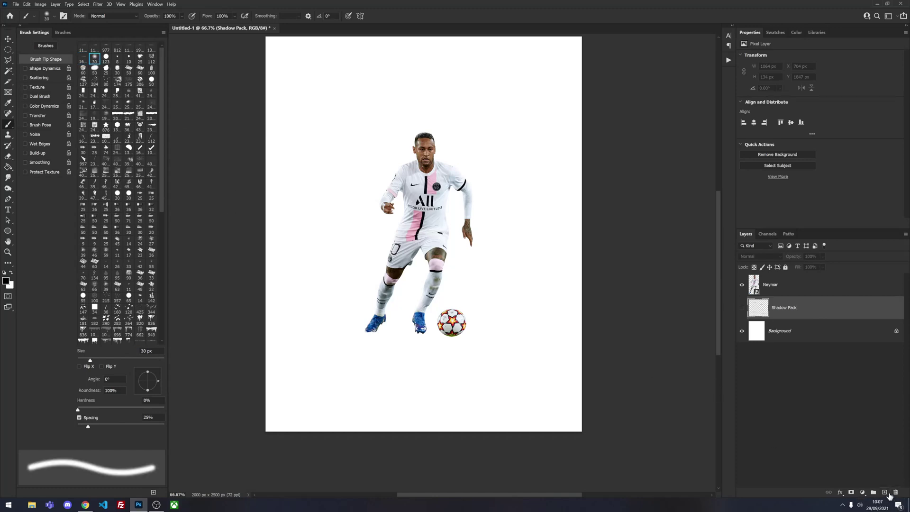
{"action": "left_click", "coordinate": [883, 491]}
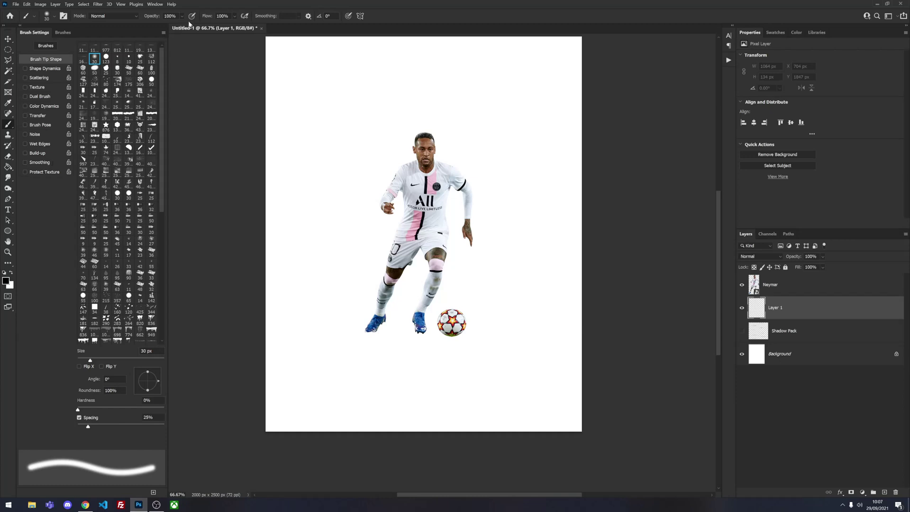
- Set the brush flow to 8% and the tip roundness to 12%
{"action": "left_click", "coordinate": [222, 16]}
{"action": "type", "text": "8"}
{"action": "left_click", "coordinate": [92, 389]}
{"action": "type", "text": "12"}
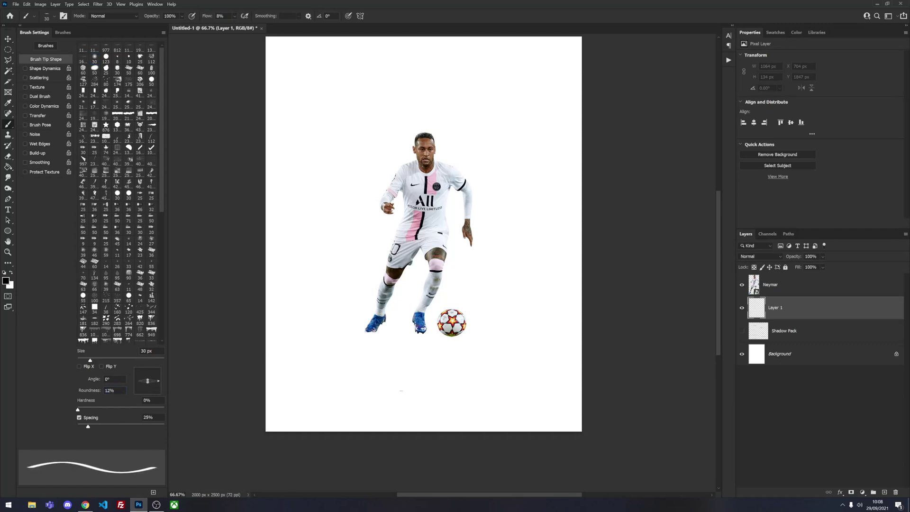
- Zoom in on the ball and paint a faint shadow stroke beneath it with a 50 px brush
{"action": "key", "text": "ctrl+plus"}
{"action": "key", "text": "ctrl+plus"}
{"action": "left_click_drag", "start_coordinate": [450, 388], "coordinate": [448, 302]}
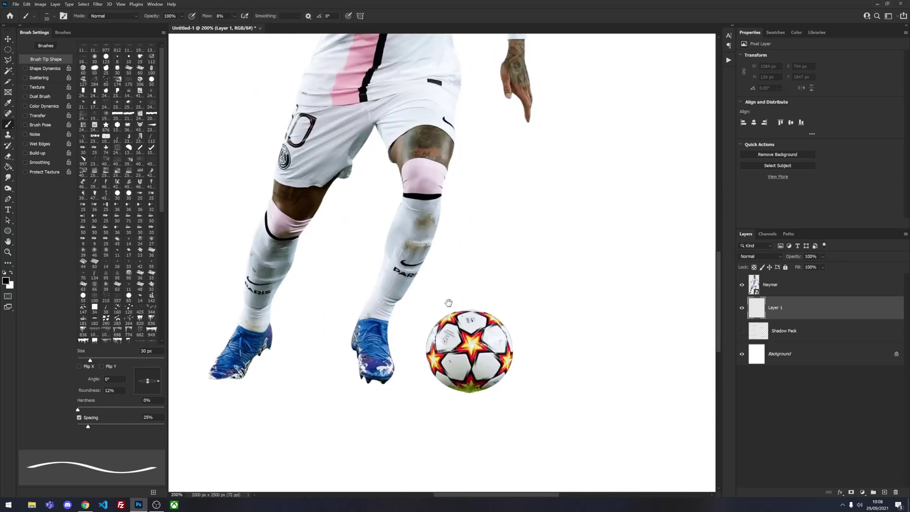
{"action": "key", "text": "bracketright"}
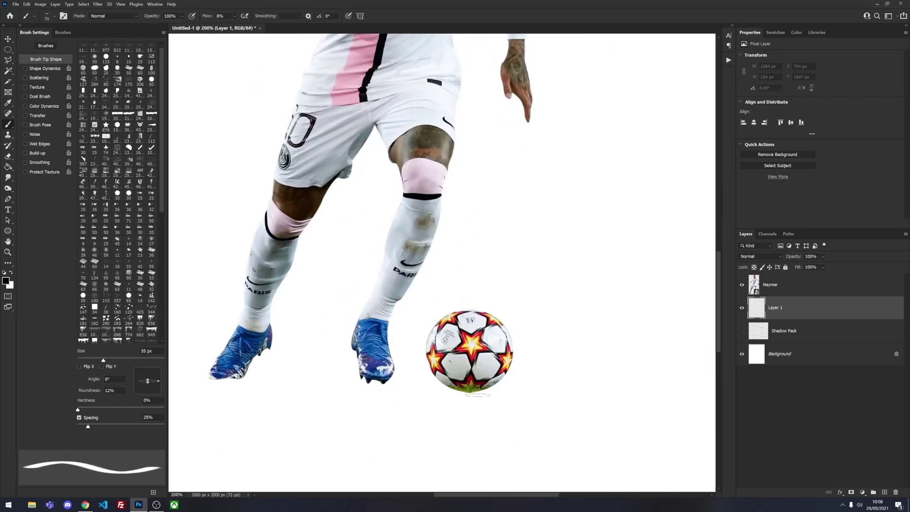
{"action": "key", "text": "bracketright"}
{"action": "key", "text": "bracketright"}
{"action": "key", "text": "bracketright"}
{"action": "key", "text": "bracketright"}
{"action": "key", "text": "bracketright"}
{"action": "key", "text": "bracketright"}
{"action": "key", "text": "bracketright"}
{"action": "key", "text": "bracketright"}
{"action": "key", "text": "bracketright"}
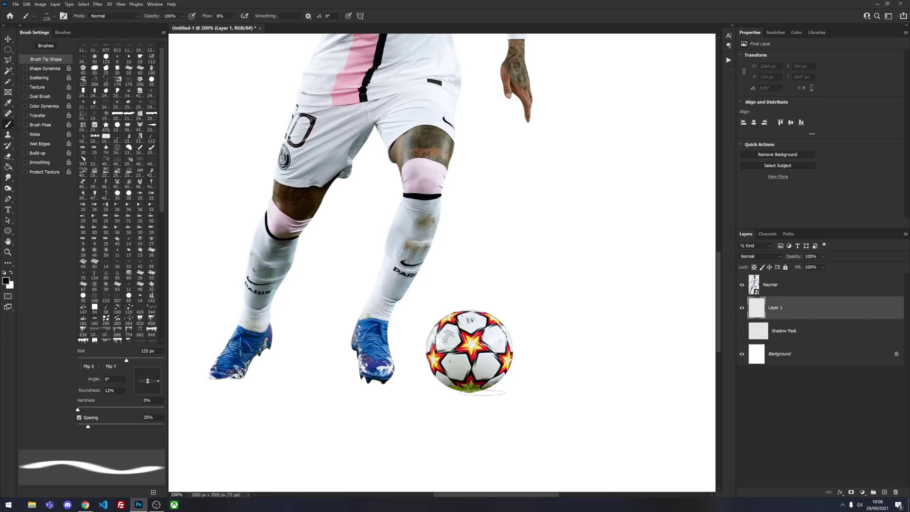
{"action": "key", "text": "bracketleft"}
{"action": "key", "text": "bracketleft"}
{"action": "key", "text": "bracketleft"}
{"action": "key", "text": "bracketleft"}
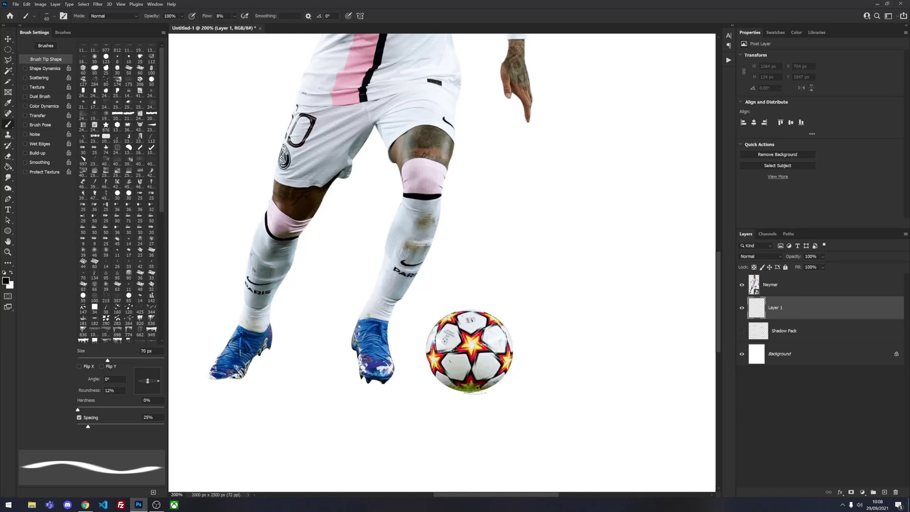
{"action": "key", "text": "bracketleft"}
{"action": "key", "text": "bracketleft"}
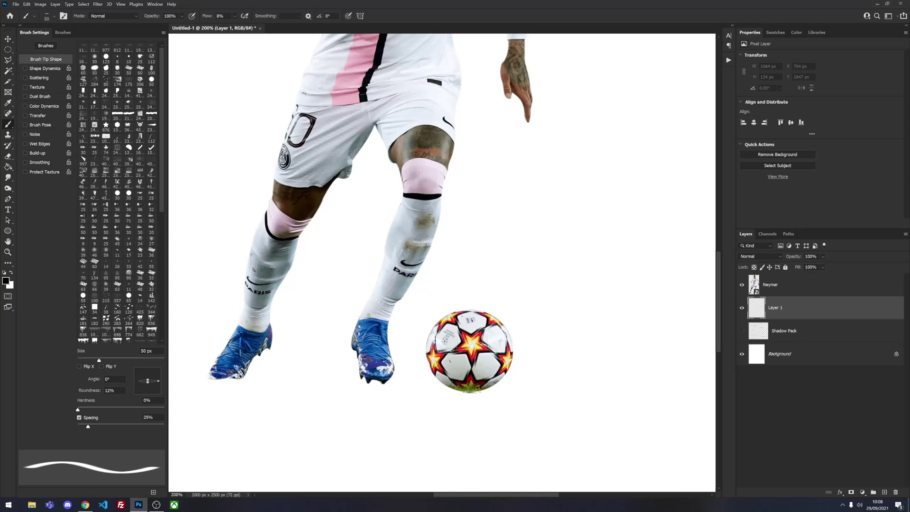
{"action": "left_click_drag", "start_coordinate": [462, 391], "coordinate": [483, 393]}
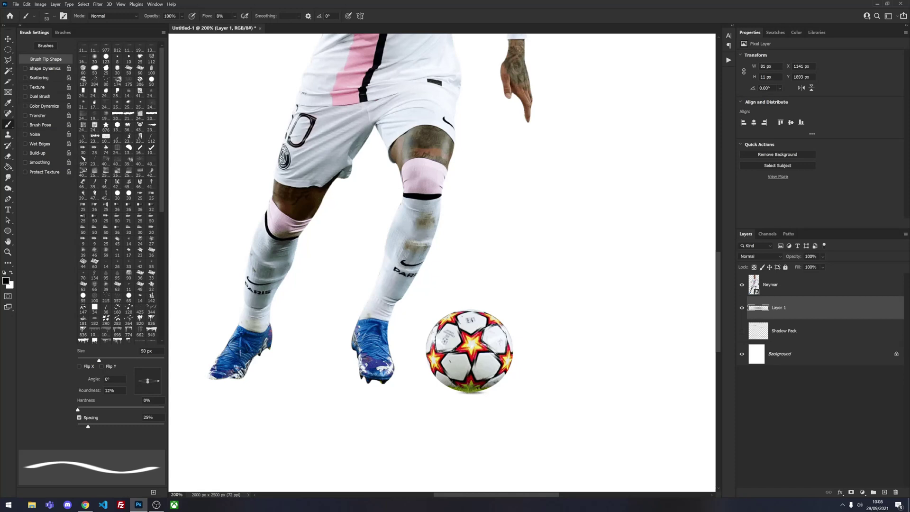
- Widen and darken the shadow under the ball using 90 px and 300 px brush sizes
{"action": "key", "text": "bracketright"}
{"action": "key", "text": "bracketright"}
{"action": "key", "text": "bracketright"}
{"action": "key", "text": "bracketright"}
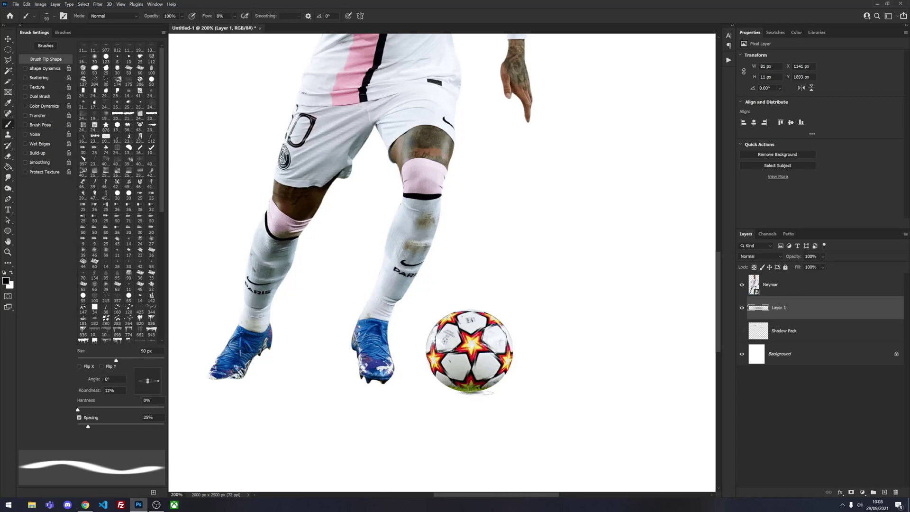
{"action": "mouse_move", "coordinate": [474, 392]}
{"action": "left_mouse_down"}
{"action": "mouse_move", "coordinate": [531, 396]}
{"action": "mouse_move", "coordinate": [493, 396]}
{"action": "mouse_move", "coordinate": [517, 396]}
{"action": "left_mouse_up"}
{"action": "key", "text": "bracketright"}
{"action": "key", "text": "bracketright"}
{"action": "key", "text": "bracketright"}
{"action": "key", "text": "bracketright"}
{"action": "key", "text": "bracketright"}
{"action": "key", "text": "bracketright"}
{"action": "key", "text": "bracketright"}
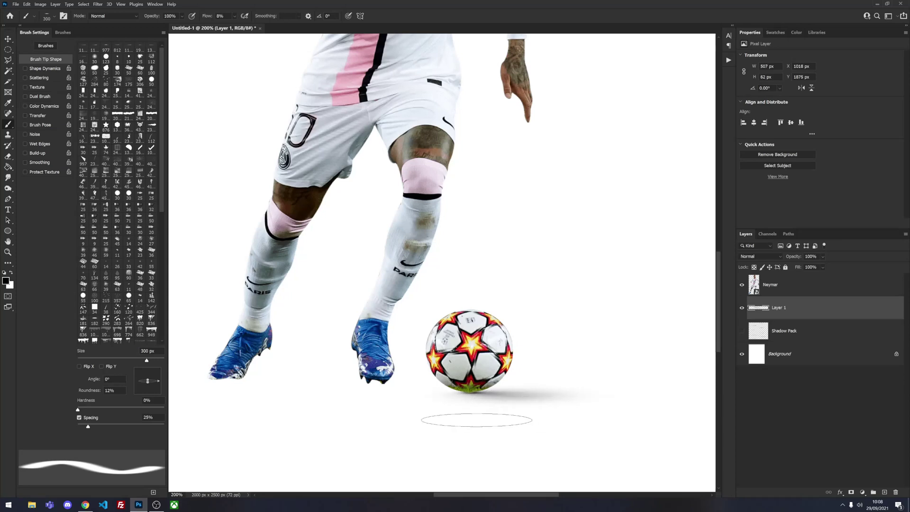
{"action": "key", "text": "bracketright"}
{"action": "key", "text": "bracketright"}
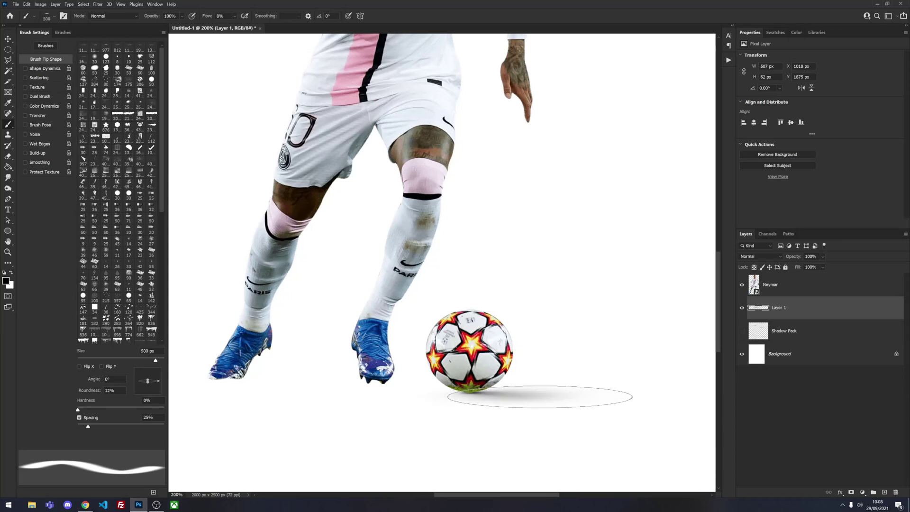
{"action": "left_click_drag", "start_coordinate": [539, 397], "coordinate": [569, 401]}
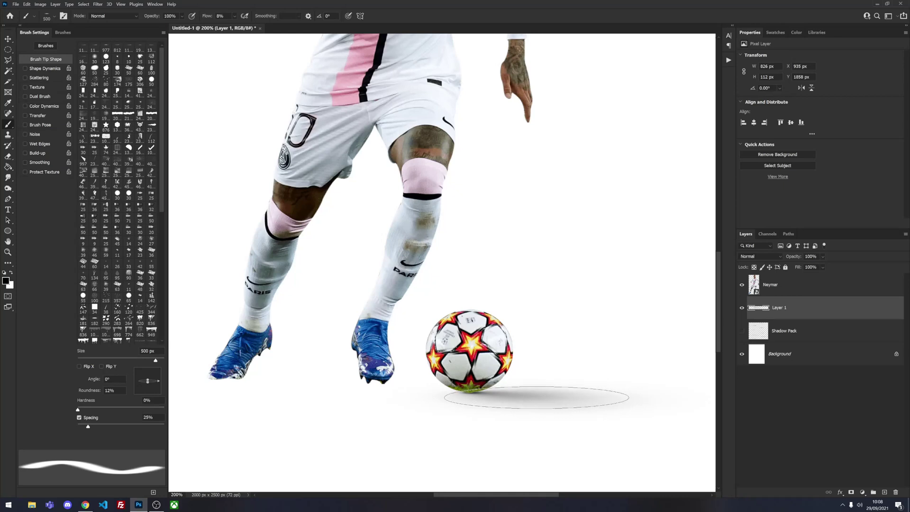
{"action": "left_click_drag", "start_coordinate": [538, 396], "coordinate": [548, 426]}
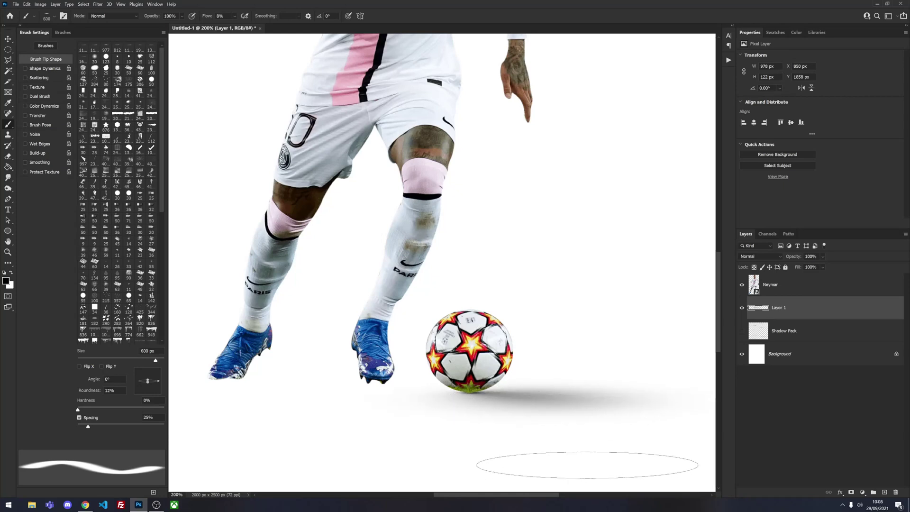
{"action": "key", "text": "bracketright"}
{"action": "left_click", "coordinate": [788, 286]}
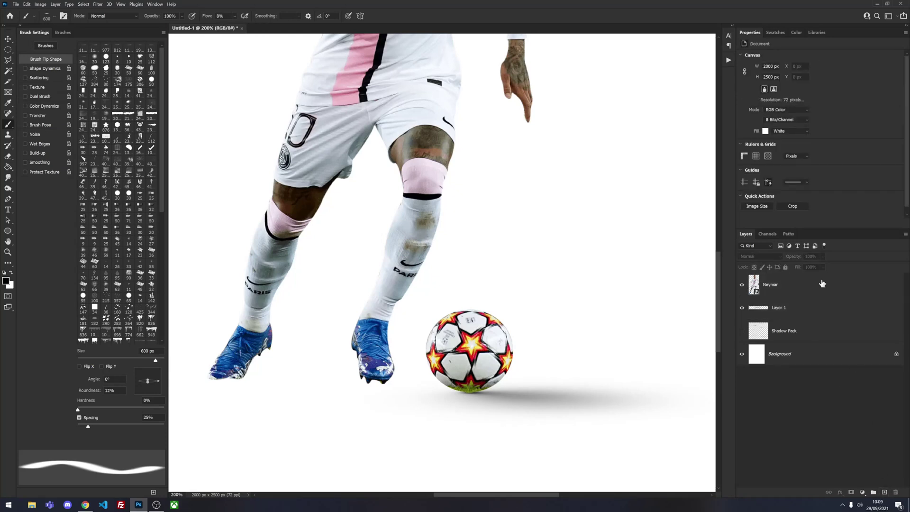
{"action": "left_click", "coordinate": [884, 491]}
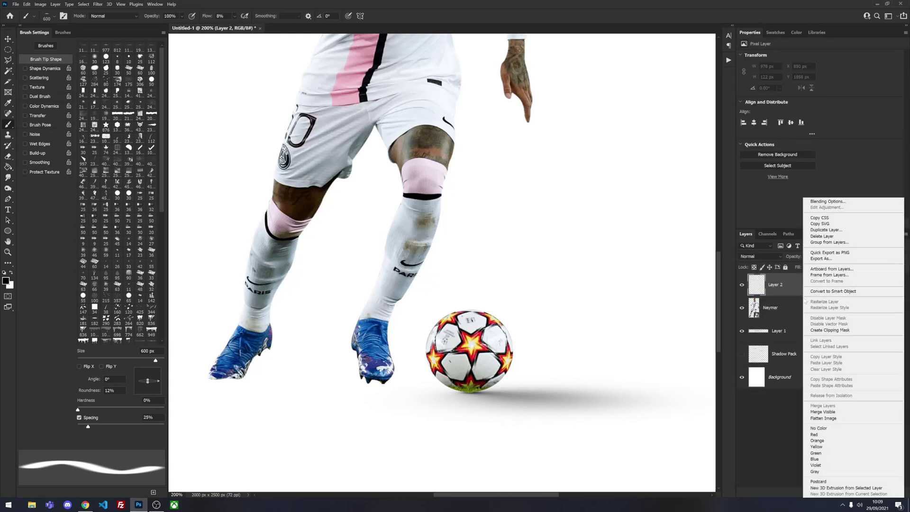
{"action": "right_click", "coordinate": [802, 289]}
{"action": "left_click", "coordinate": [828, 330]}
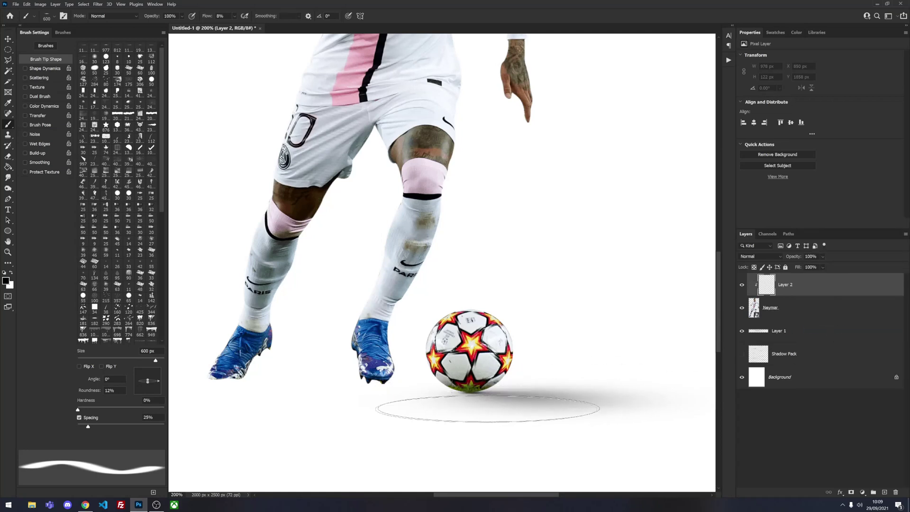
{"action": "left_click_drag", "start_coordinate": [517, 404], "coordinate": [568, 406]}
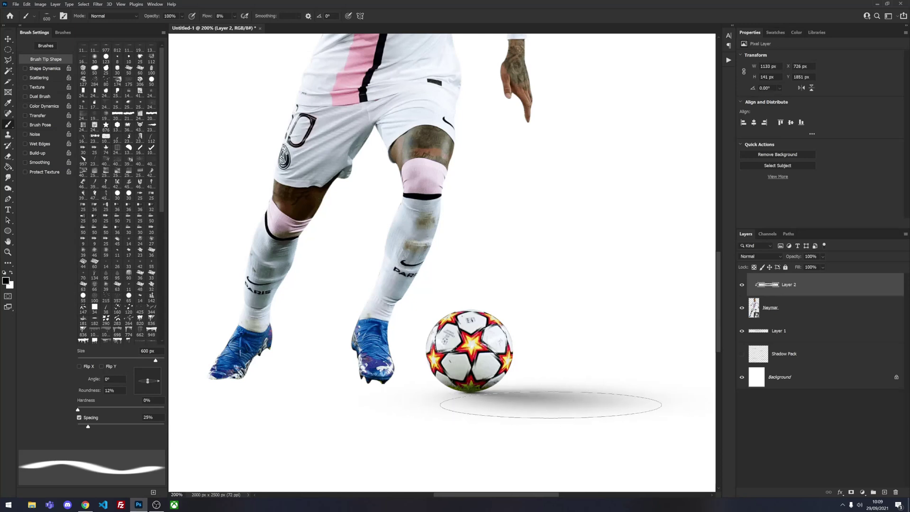
{"action": "mouse_move", "coordinate": [643, 380]}
{"action": "left_mouse_down"}
{"action": "mouse_move", "coordinate": [611, 397]}
{"action": "mouse_move", "coordinate": [586, 390]}
{"action": "mouse_move", "coordinate": [622, 360]}
{"action": "mouse_move", "coordinate": [592, 398]}
{"action": "mouse_move", "coordinate": [553, 416]}
{"action": "left_mouse_up"}
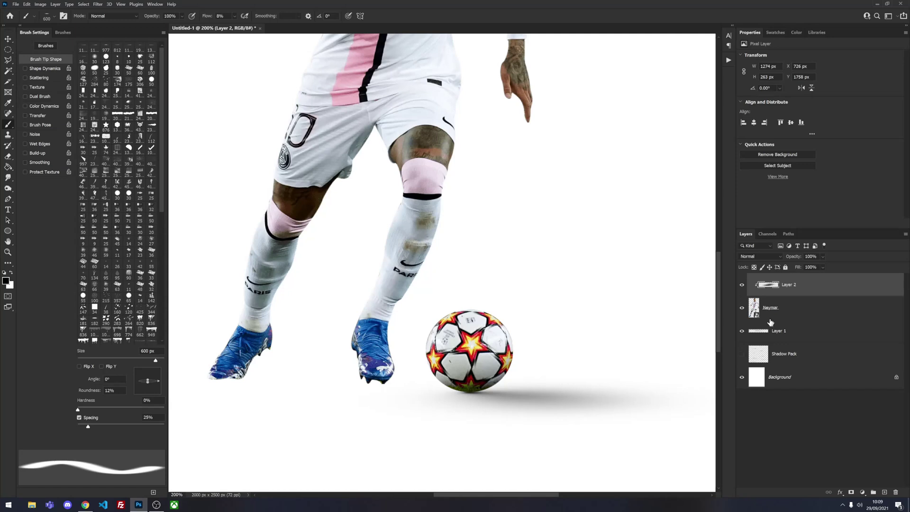
{"action": "key", "text": "ctrl+minus"}
{"action": "key", "text": "ctrl+minus"}
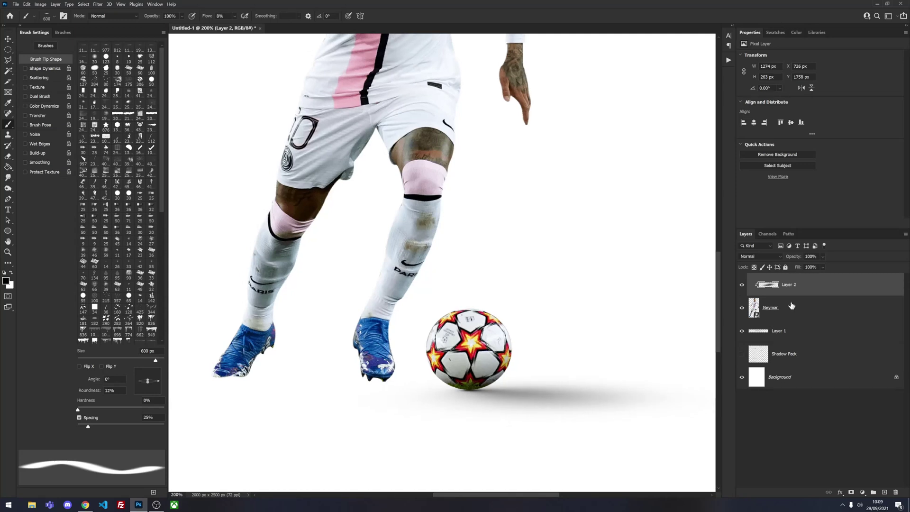
- At actual size, compare with and without the Neymar layer, leave it hidden, and select Layer 1
{"action": "key", "text": "ctrl+plus"}
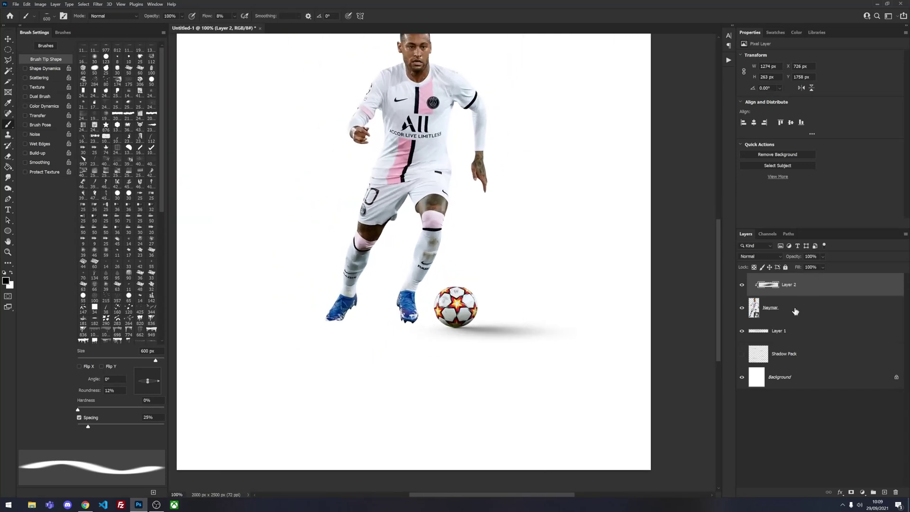
{"action": "left_click", "coordinate": [743, 307]}
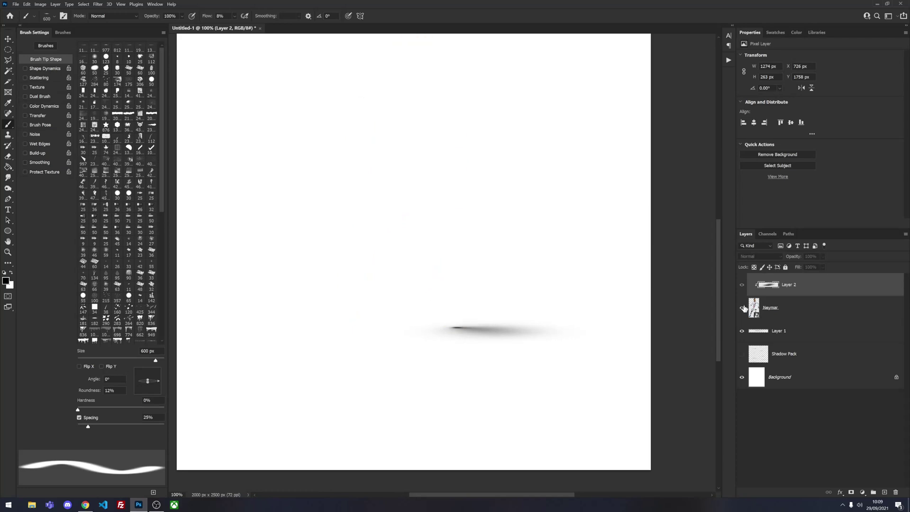
{"action": "left_click", "coordinate": [743, 308]}
{"action": "left_click", "coordinate": [742, 308]}
{"action": "left_click", "coordinate": [743, 308]}
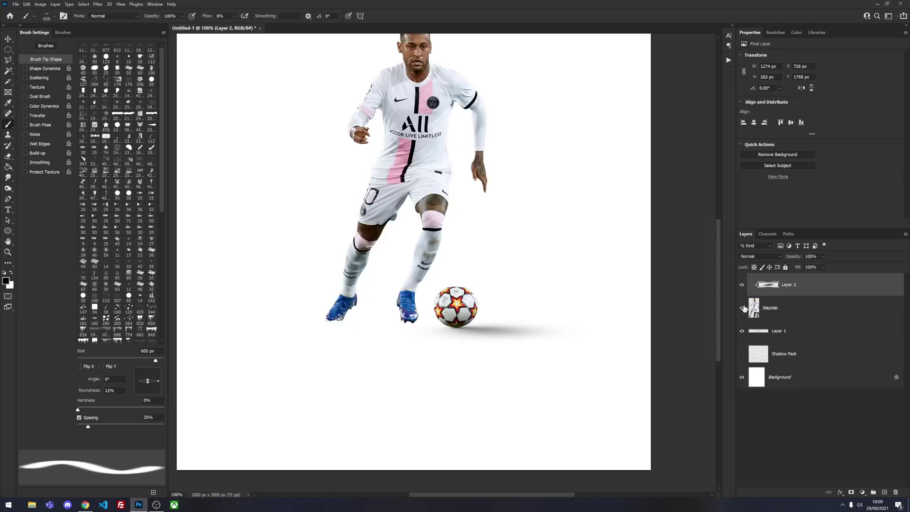
{"action": "left_click", "coordinate": [743, 308]}
{"action": "left_click", "coordinate": [743, 307]}
{"action": "left_click", "coordinate": [742, 308]}
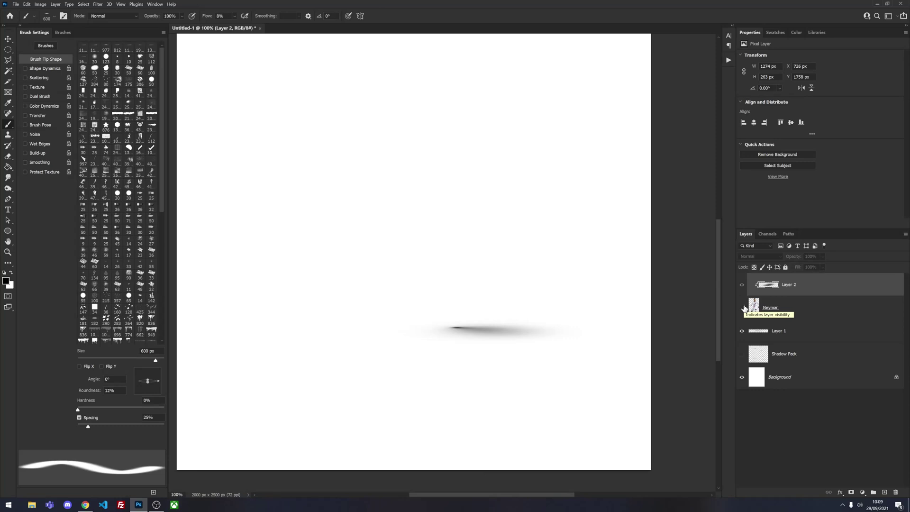
{"action": "left_click", "coordinate": [816, 329]}
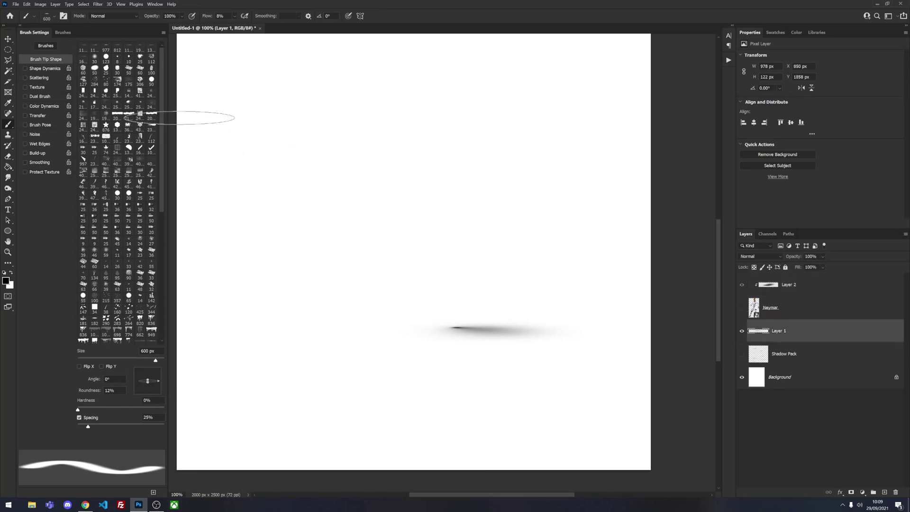
- Define a brush preset from the shadow stroke named 'Football Ball Shadow'
{"action": "left_click", "coordinate": [27, 5]}
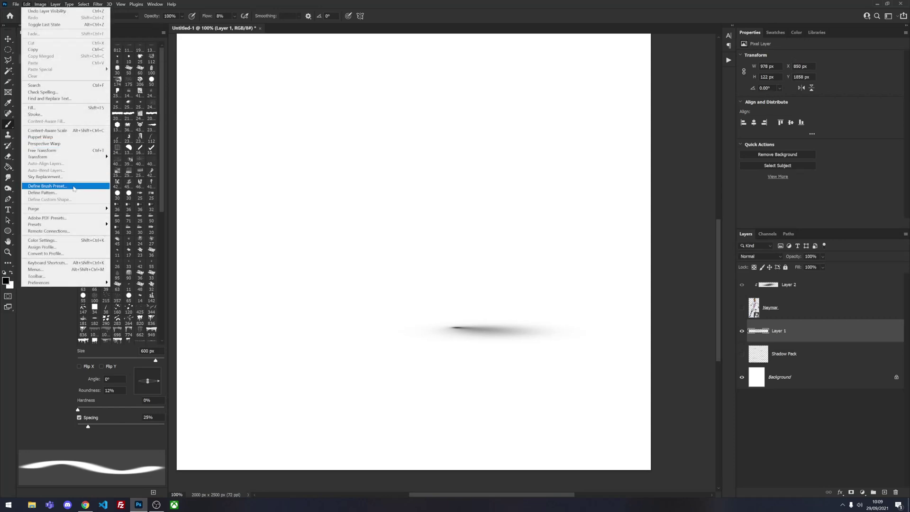
{"action": "left_click", "coordinate": [74, 188]}
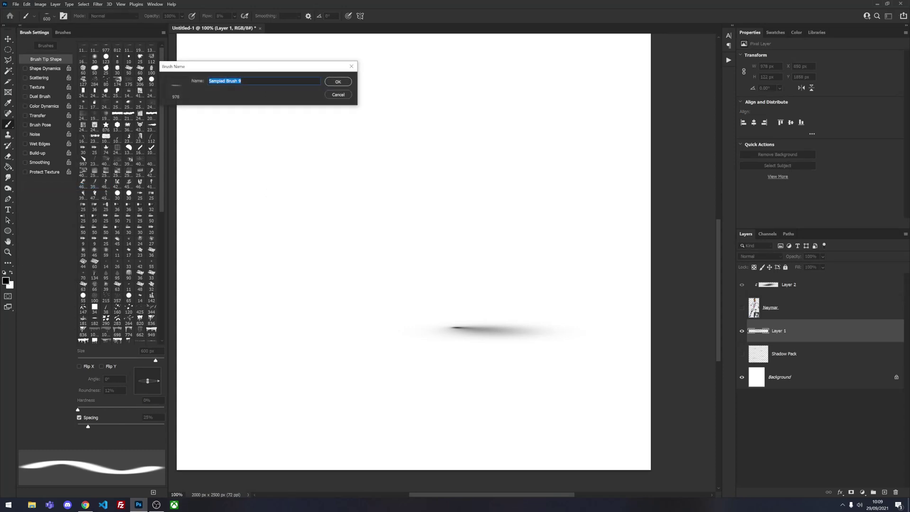
{"action": "type", "text": "Football Ball Shadow"}
{"action": "key", "text": "Return"}
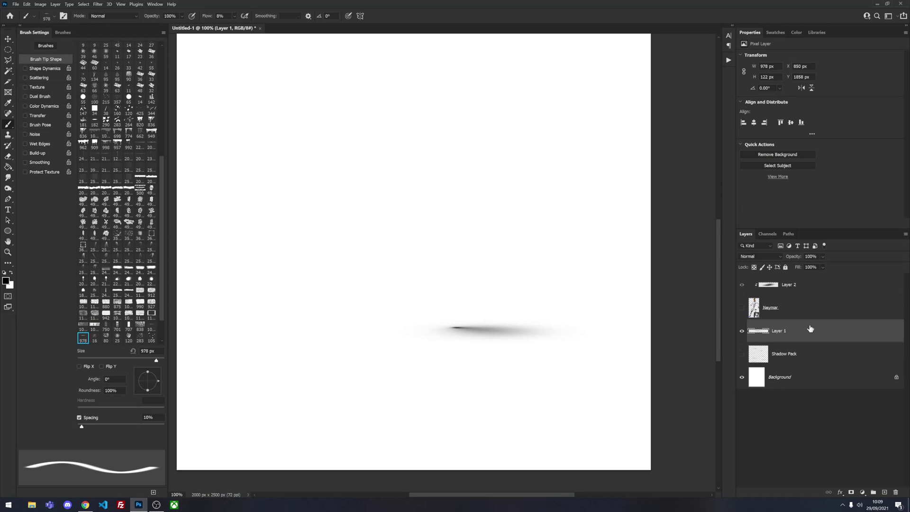
- Hide Layer 1, show Neymar, add a new layer, and raise brush flow to 100%
{"action": "left_click", "coordinate": [741, 330]}
{"action": "left_click", "coordinate": [741, 307]}
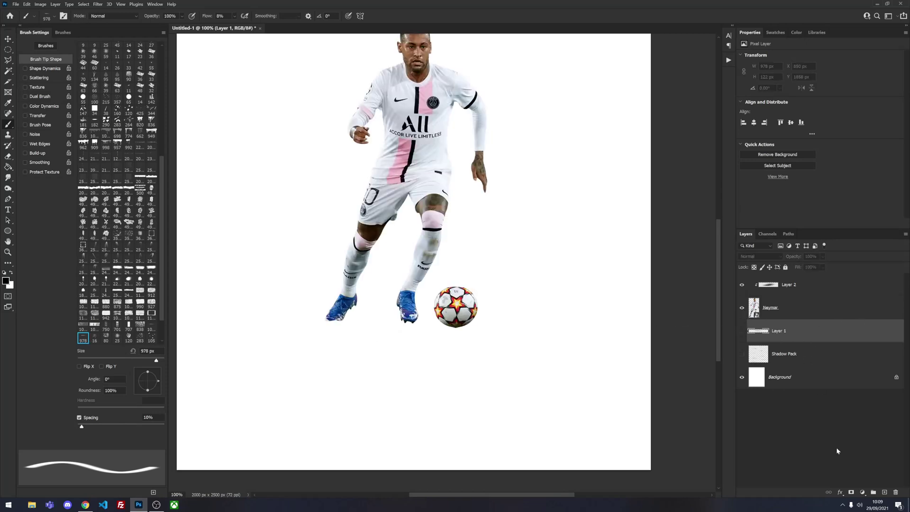
{"action": "left_click", "coordinate": [884, 491]}
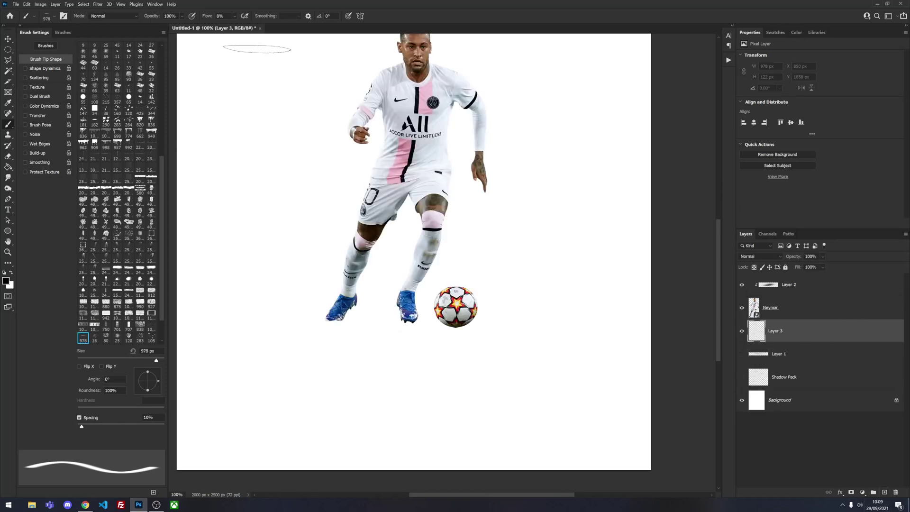
{"action": "left_click", "coordinate": [233, 16]}
{"action": "left_click_drag", "start_coordinate": [237, 26], "coordinate": [279, 23]}
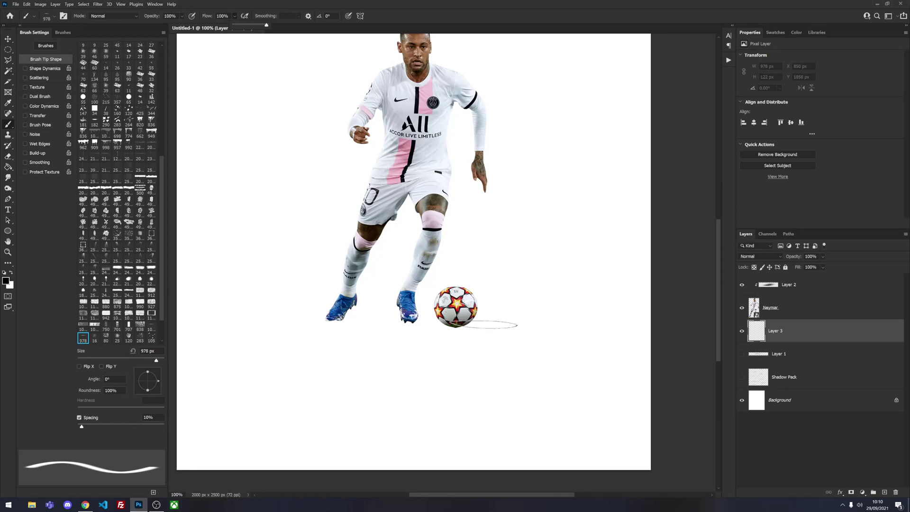
- Stamp the Flip X shadow brush beneath the player's feet and ball, replacing a misplaced stamp
{"action": "left_click", "coordinate": [486, 331]}
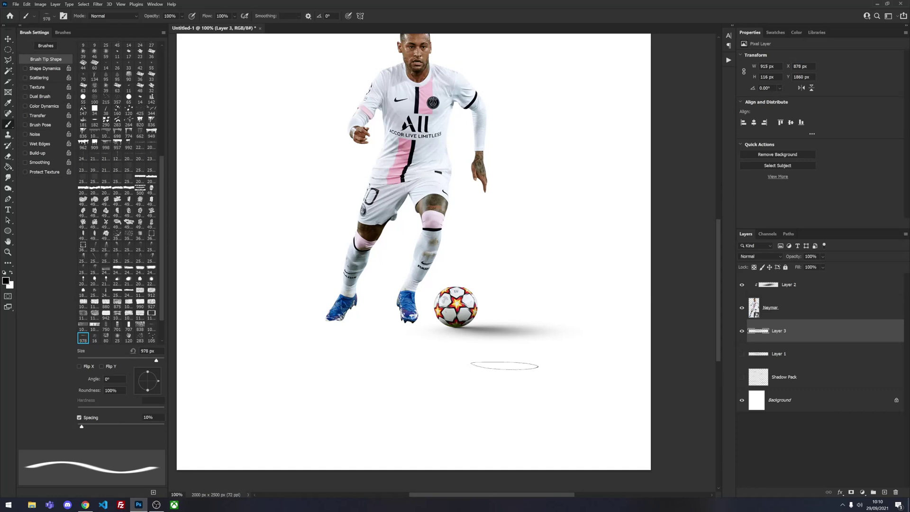
{"action": "key", "text": "ctrl+z"}
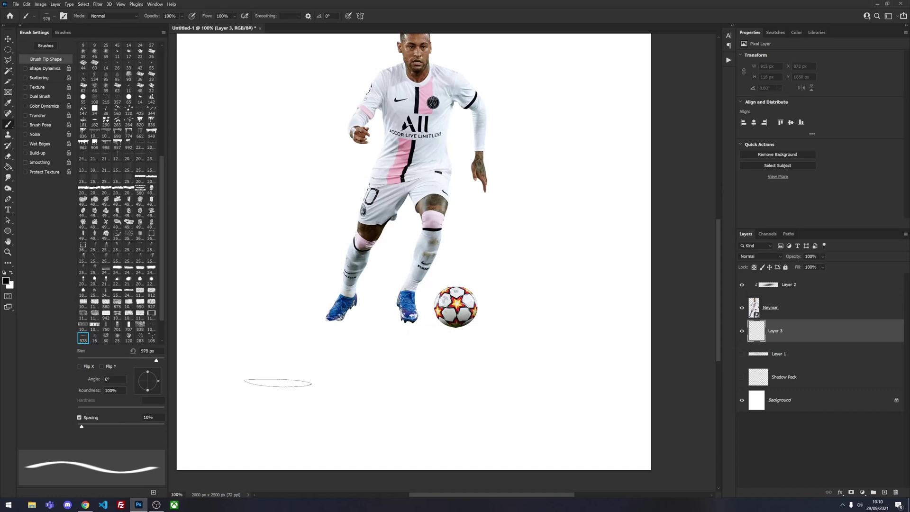
{"action": "left_click", "coordinate": [86, 366]}
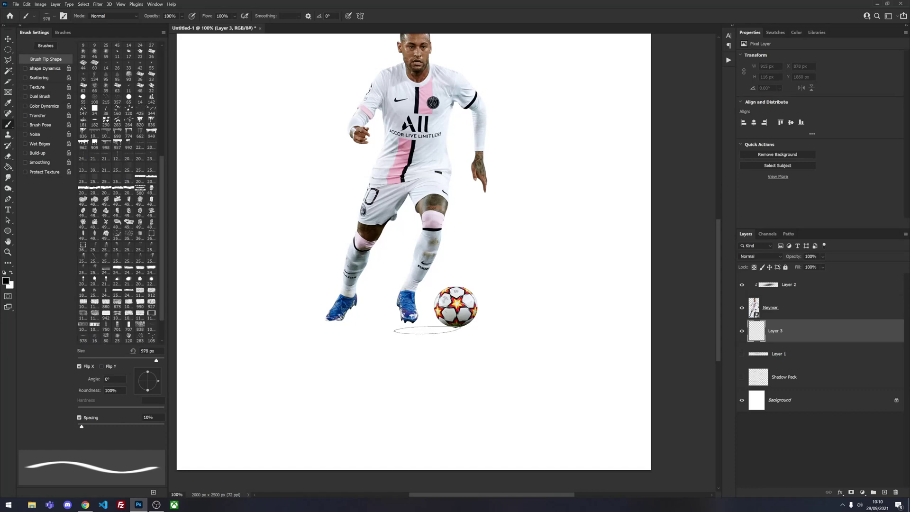
{"action": "left_click", "coordinate": [426, 331]}
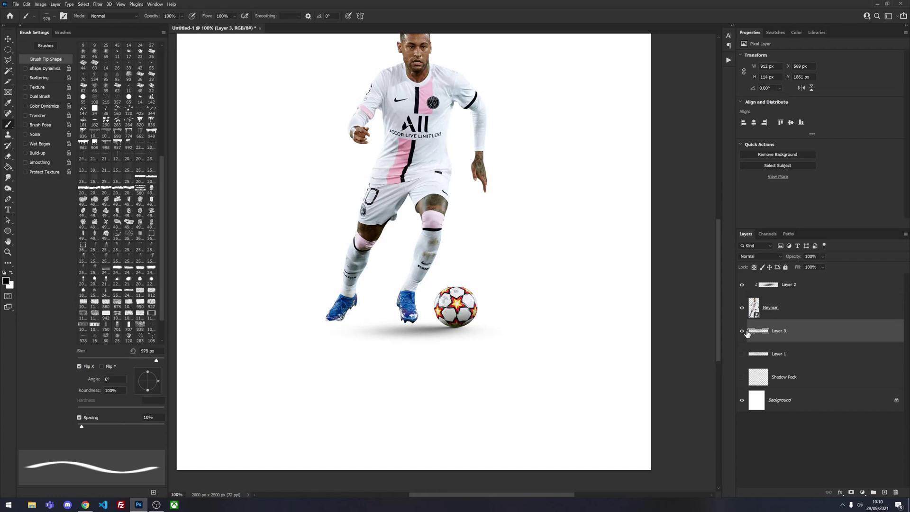
{"action": "left_click_drag", "start_coordinate": [746, 333], "coordinate": [744, 294]}
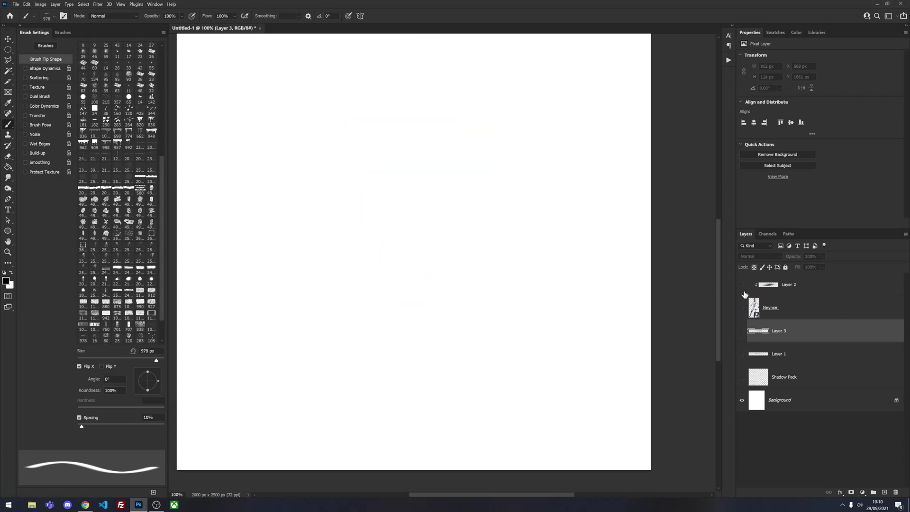
- Zoom out to the whole canvas and make the Shadow Pack layer visible
{"action": "key", "text": "ctrl+minus"}
{"action": "left_click", "coordinate": [741, 379]}
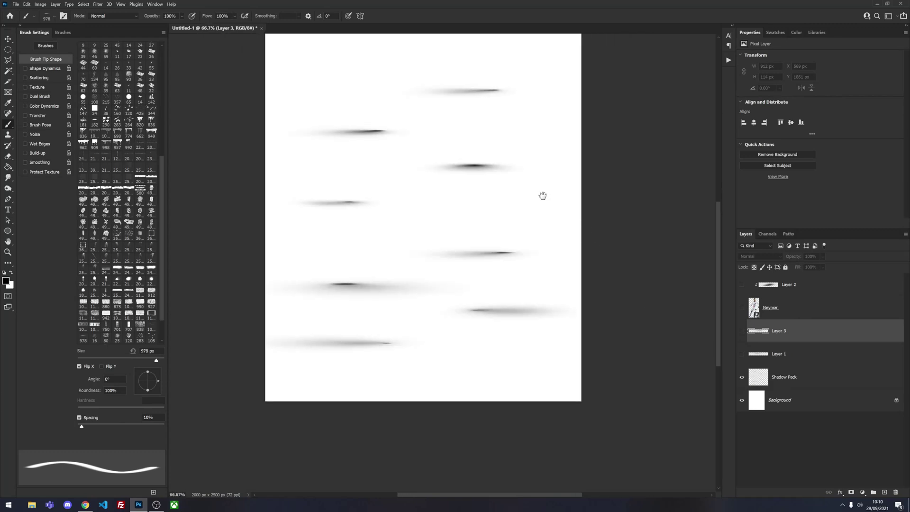
{"action": "left_click_drag", "start_coordinate": [542, 195], "coordinate": [530, 234]}
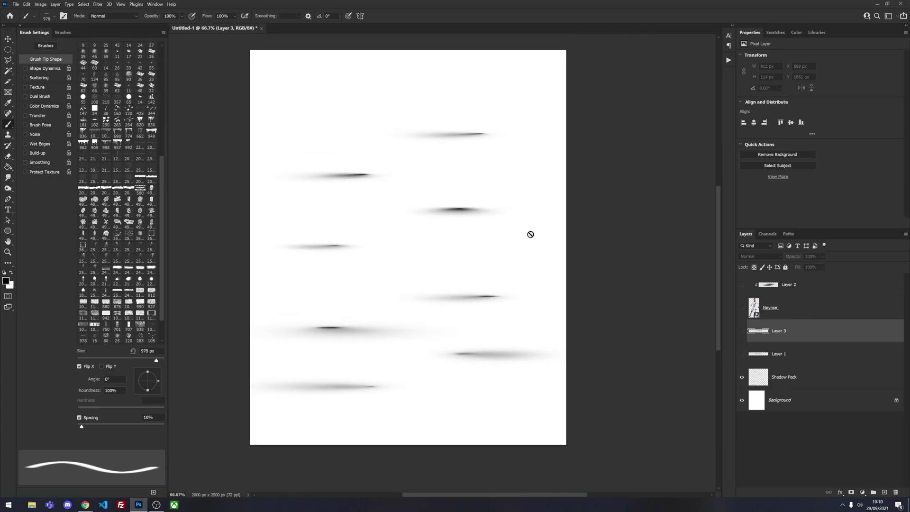